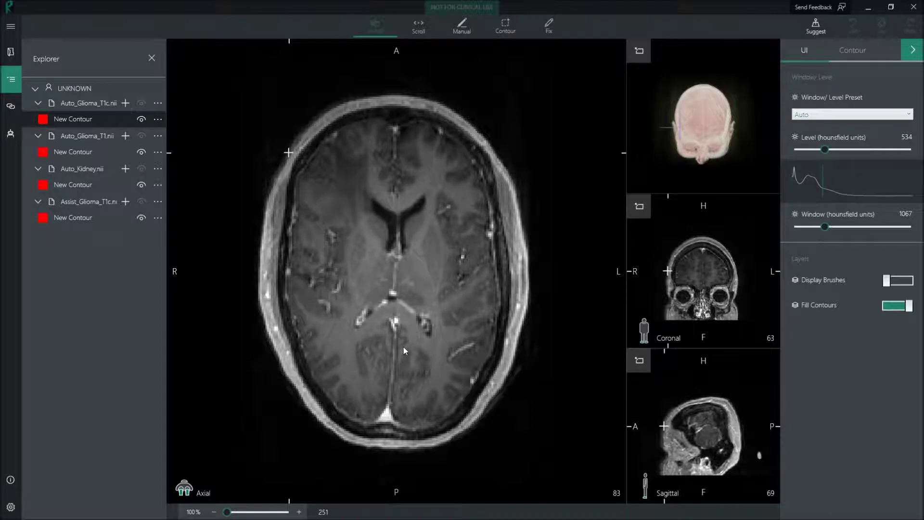
Scroll down through the slices of the loaded brain MRI.
scroll(403, 345, "down", 20)
Move to axial slice 62 and centre all views on the right frontal tumour.
scroll(403, 346, "up", 11)
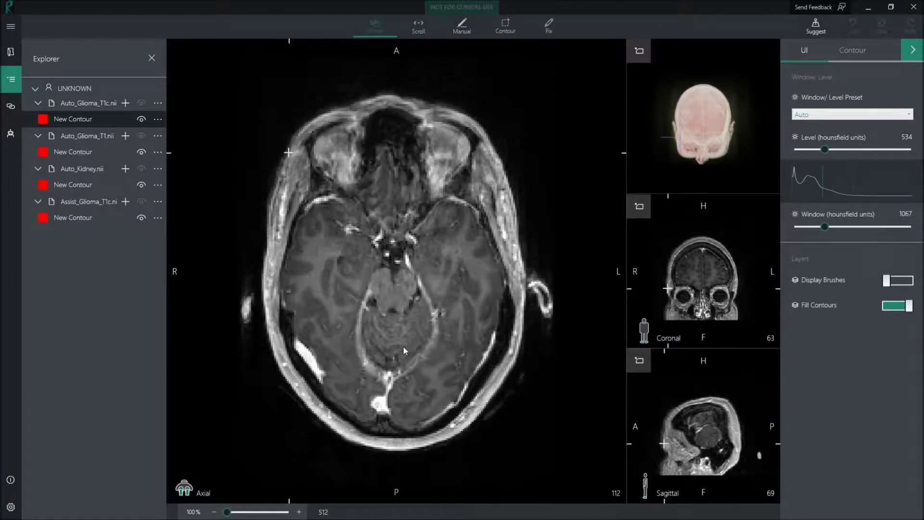
scroll(403, 346, "up", 10)
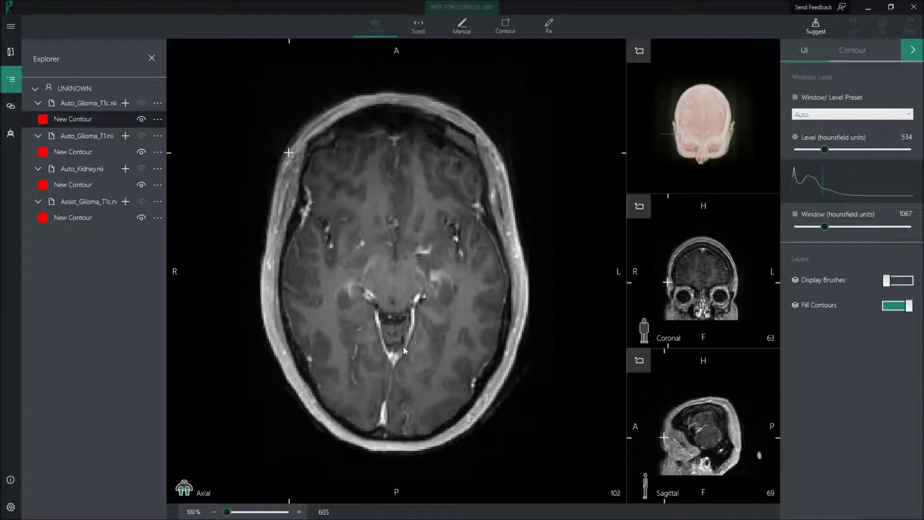
scroll(402, 345, "up", 15)
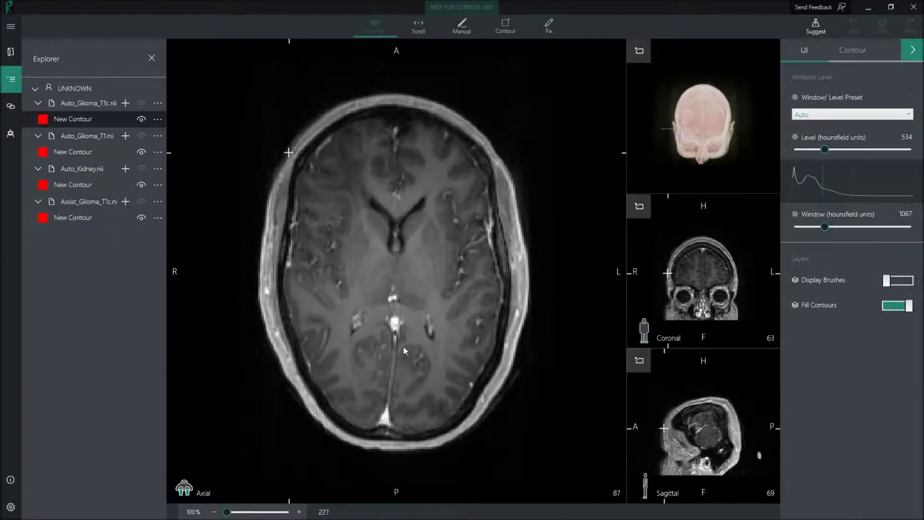
scroll(402, 345, "up", 16)
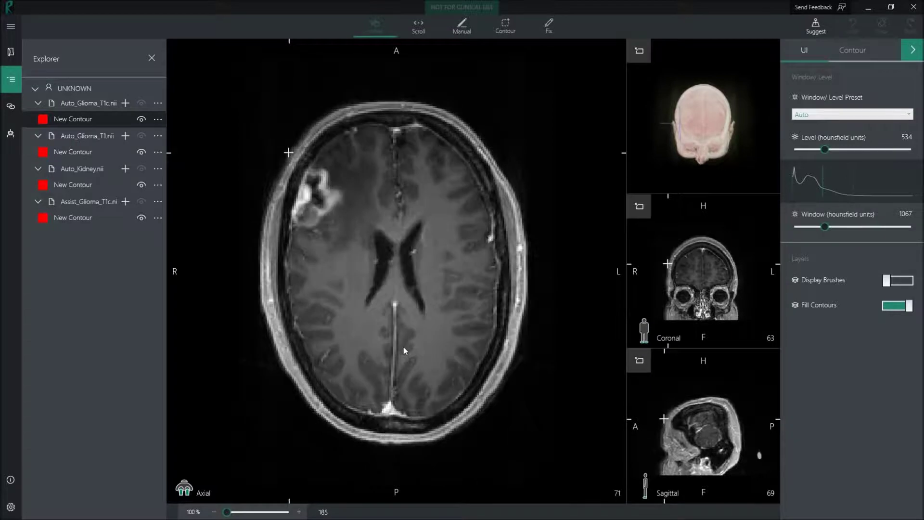
scroll(402, 345, "up", 6)
scroll(403, 345, "down", 15)
scroll(402, 346, "up", 10)
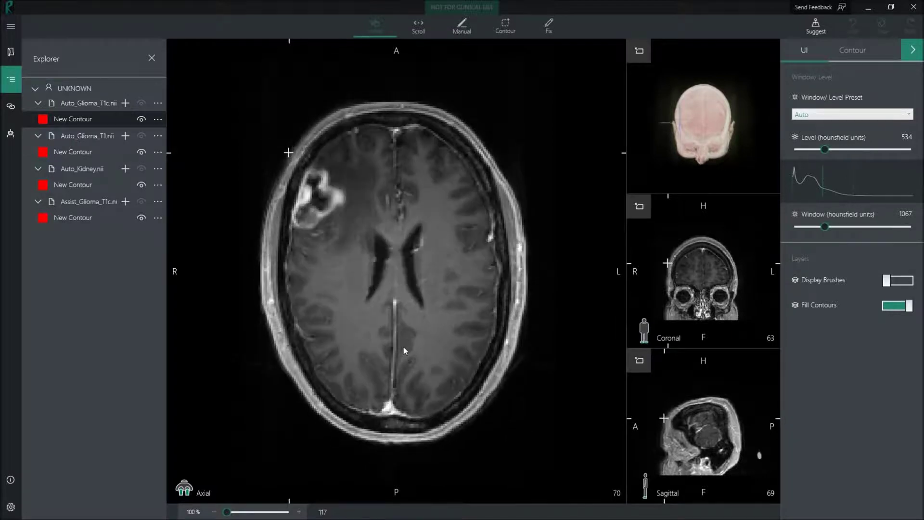
scroll(403, 345, "up", 8)
left_click(325, 203)
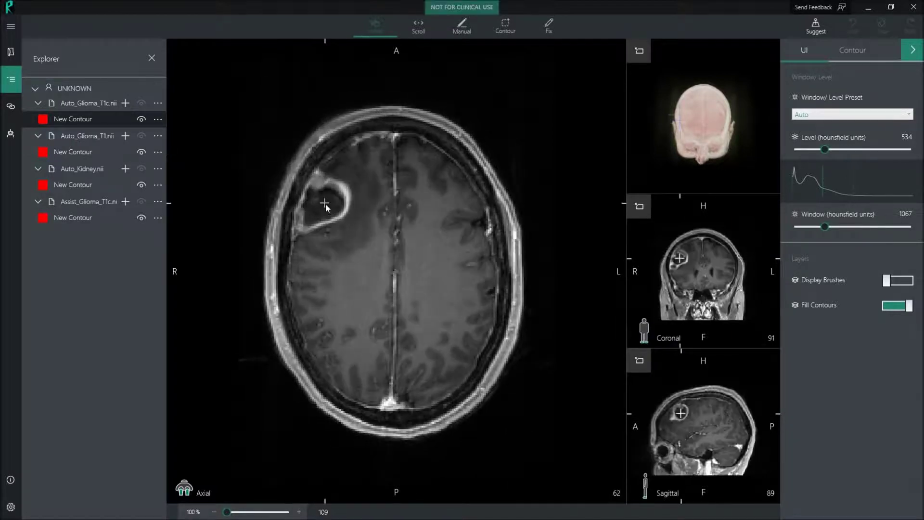
Zoom to 220% with the tumour in view and switch to Manual smooth contouring.
scroll(326, 204, "up", 8, "ctrl")
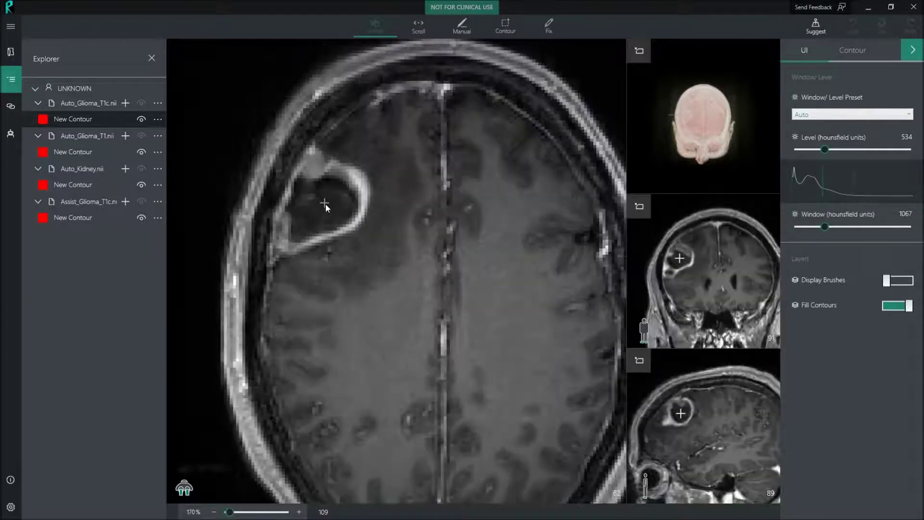
left_click_drag(338, 214, 390, 260)
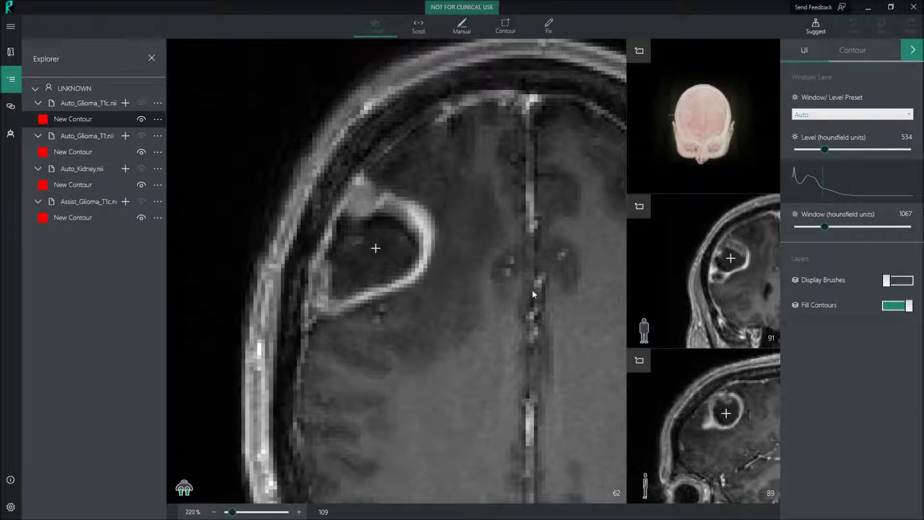
left_click(461, 26)
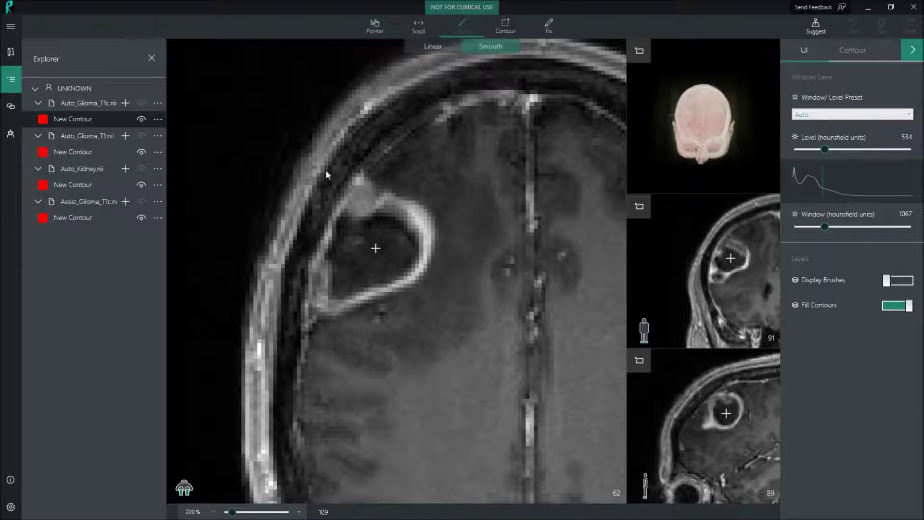
Outline the tumour on axial slice 62 with a closed, filled red contour.
left_click(332, 208)
left_click(304, 262)
left_click(304, 320)
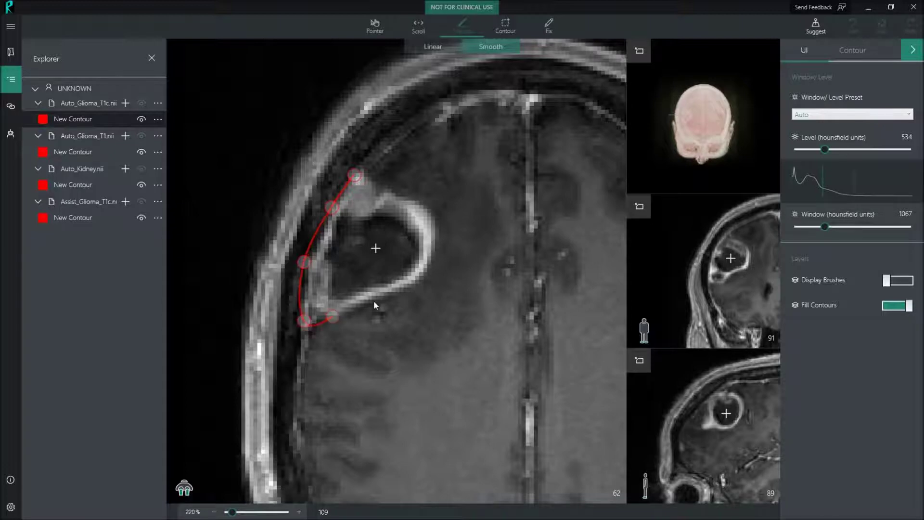
left_click(421, 206)
left_click(384, 193)
left_click(366, 179)
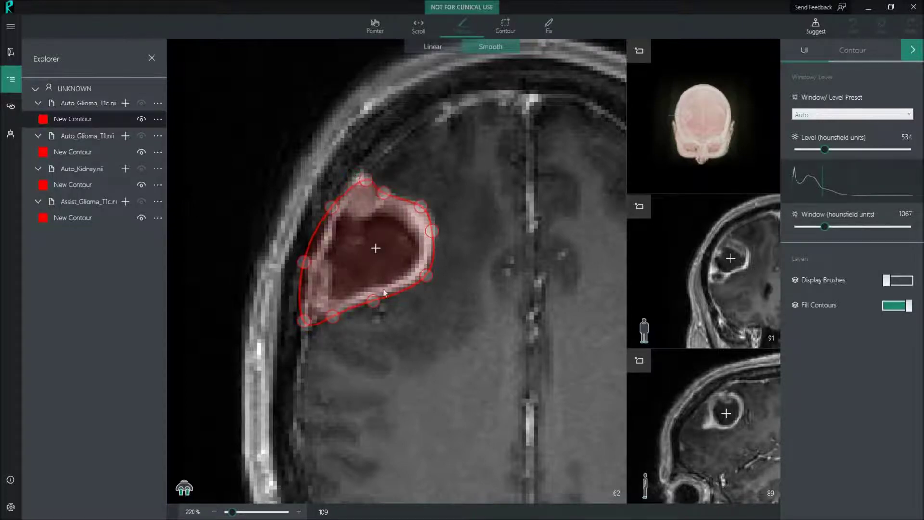
Outline the tumour on slice 63 with a second closed, filled contour.
scroll(384, 295, "down", 1)
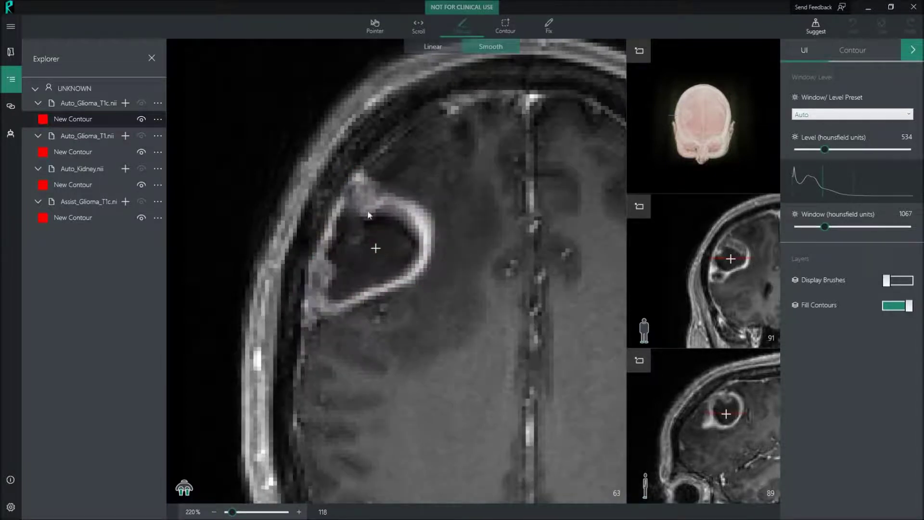
left_click(355, 175)
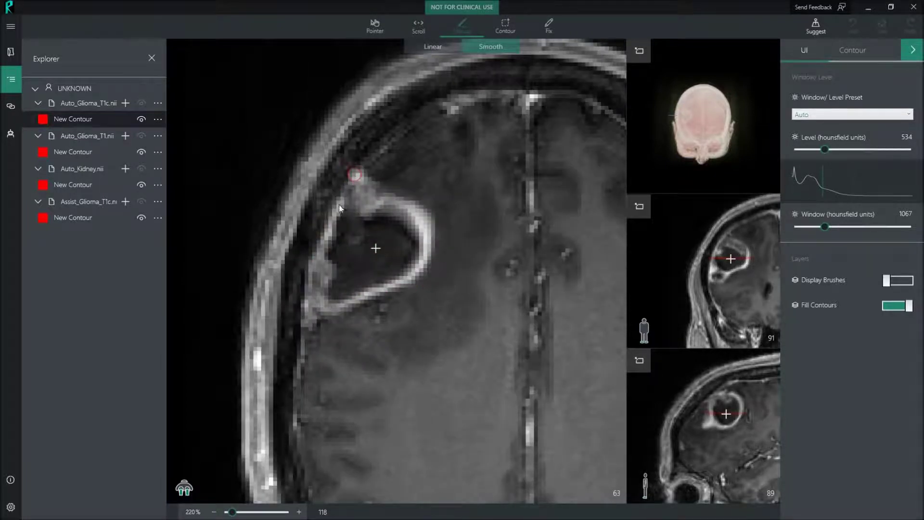
left_click(312, 245)
left_click(302, 277)
left_click(305, 317)
left_click(336, 318)
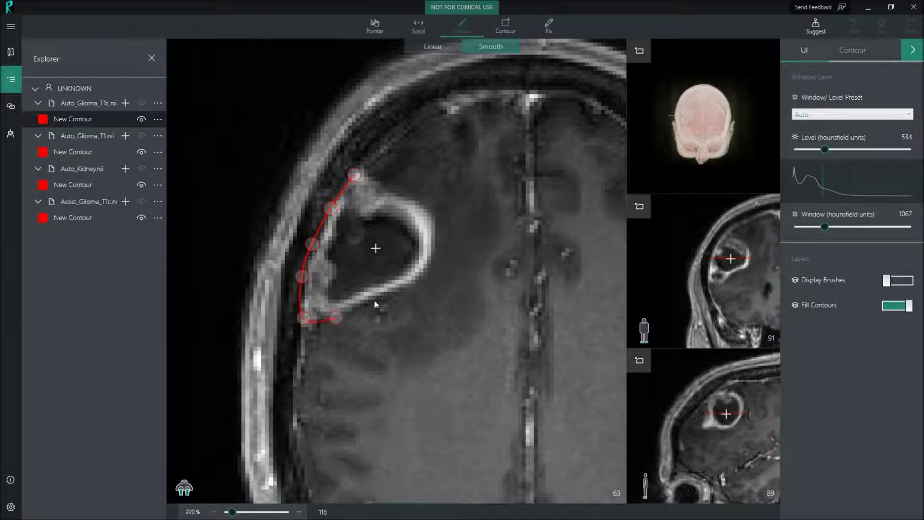
left_click(432, 233)
left_click(423, 212)
left_click(388, 192)
left_click(359, 175)
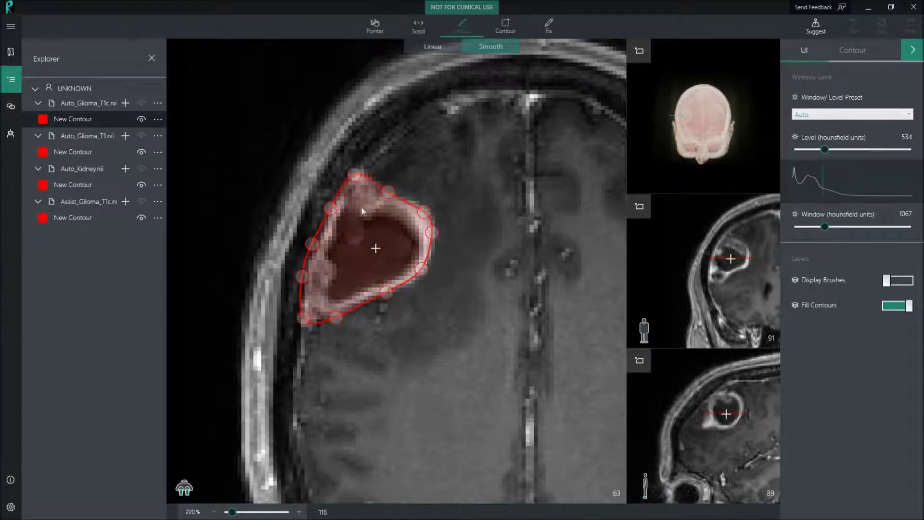
Zoom in on the outlined tumour and bring up the Automatic Contouring sidebar.
scroll(369, 295, "up", 1)
scroll(369, 296, "up", 1)
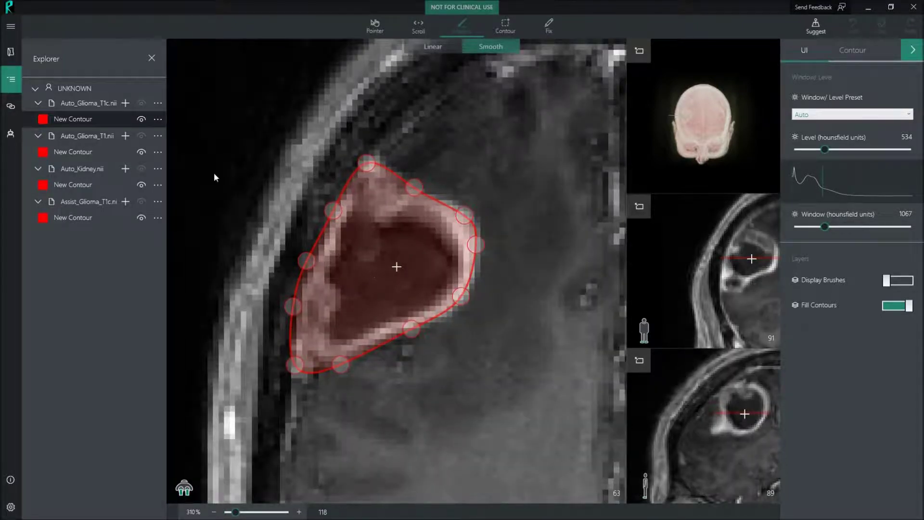
left_click(10, 135)
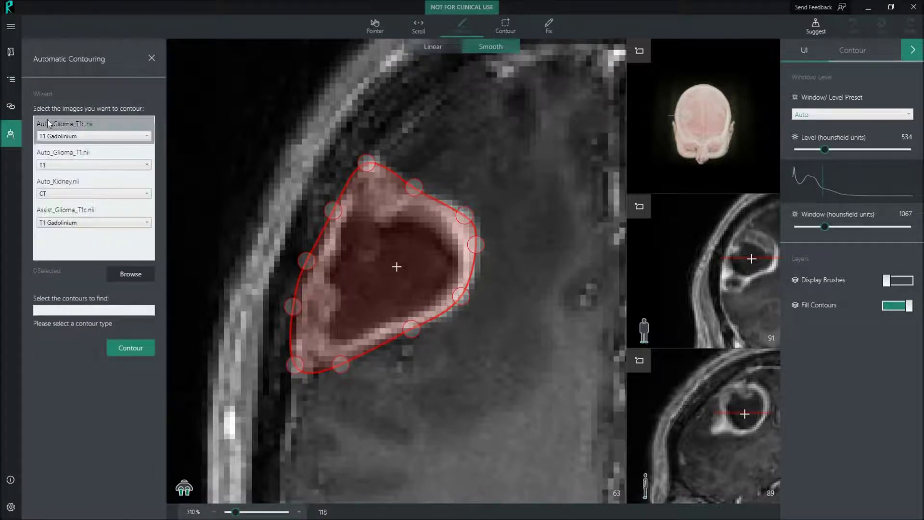
Select Auto_Glioma_T1c.nii and Auto_Glioma_T1.nii, target GBM - ADD (Tumor core), and run Contour.
left_click(65, 124)
left_click(75, 153)
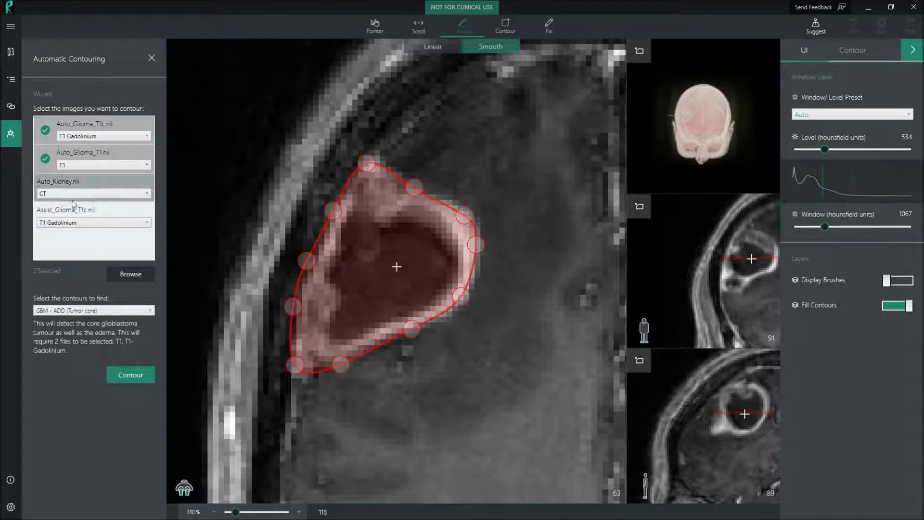
left_click(57, 310)
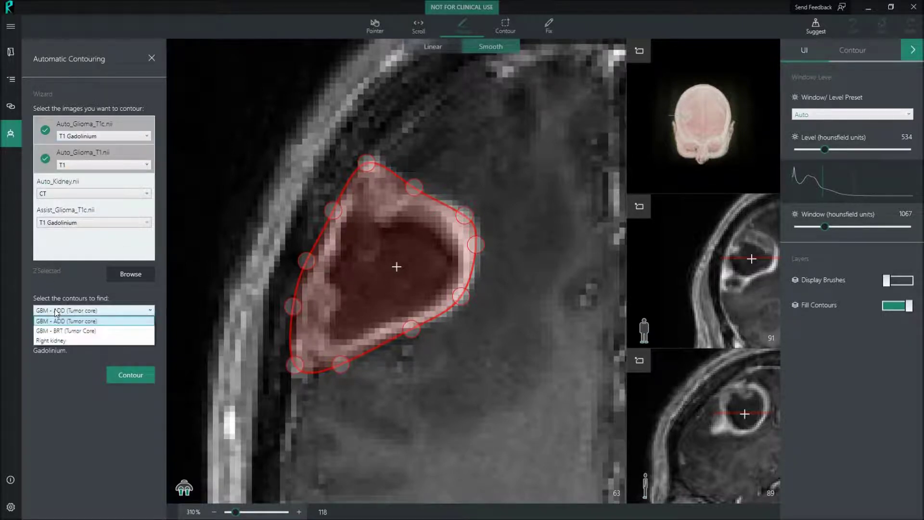
left_click(56, 311)
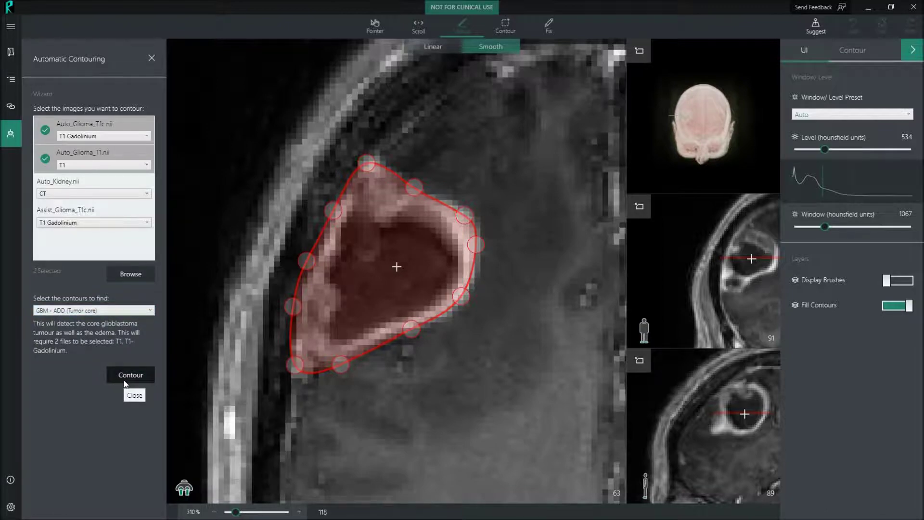
left_click(125, 383)
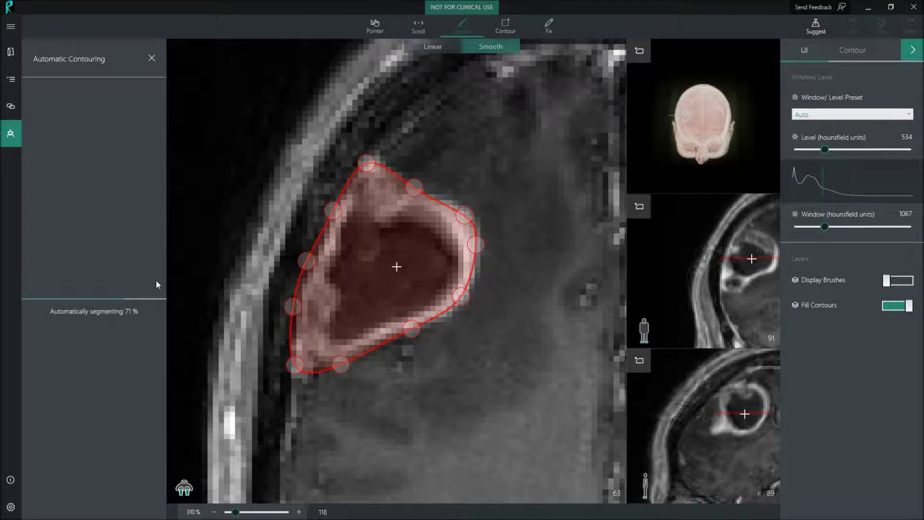
Inspect the new Tumor Core contour on the rotated 3D head, then load Auto_Kidney.nii's New Contour.
left_click(13, 81)
left_click(82, 135)
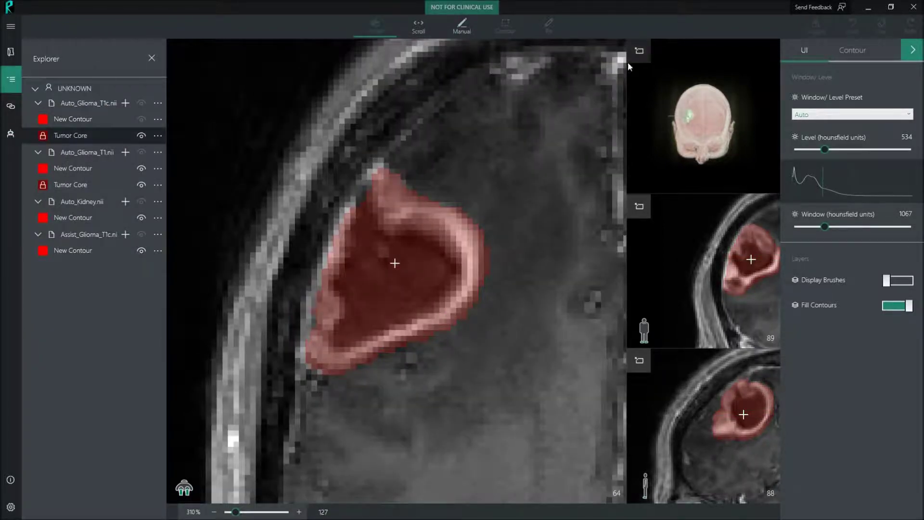
left_click(639, 50)
mouse_move(432, 293)
left_mouse_down()
mouse_move(457, 290)
mouse_move(448, 299)
left_mouse_up()
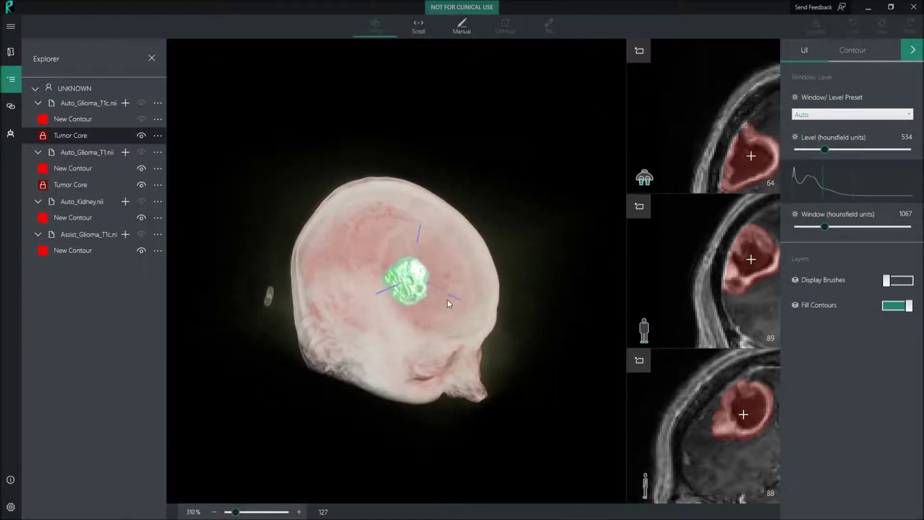
scroll(429, 269, "up", 6)
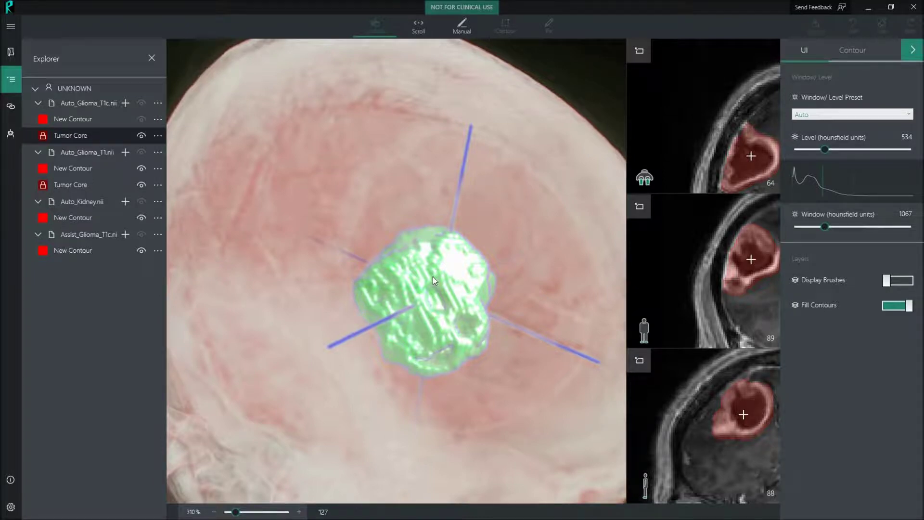
left_click_drag(432, 276, 398, 301)
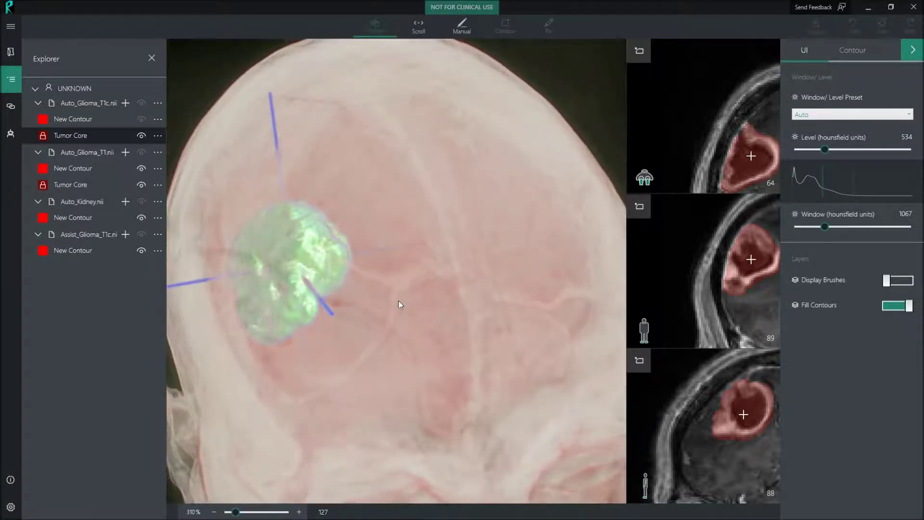
left_click(94, 220)
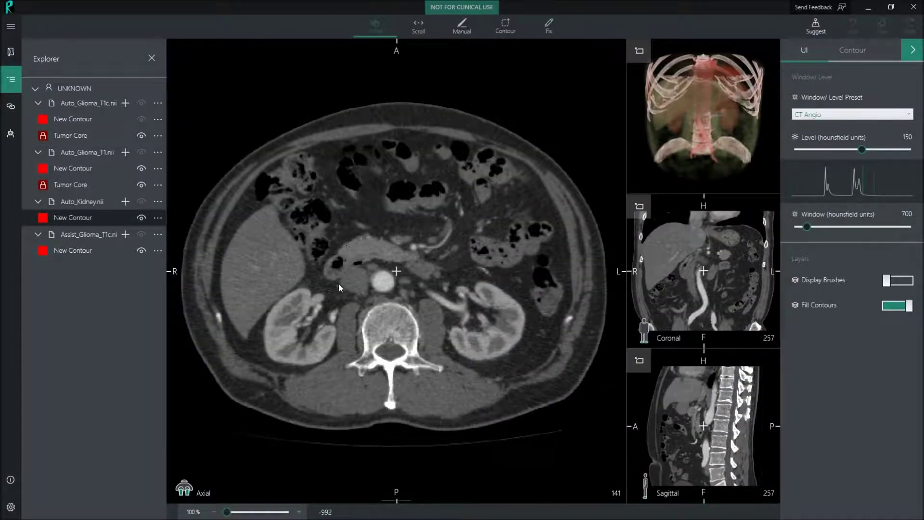
Bring the kidney CT's 3D render into the main view and zoom in.
scroll(339, 284, "up", 20)
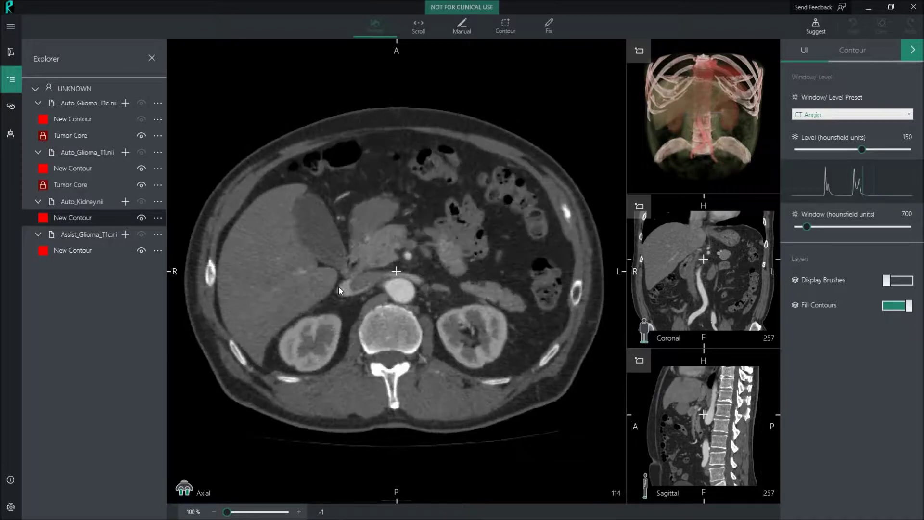
scroll(338, 287, "down", 12)
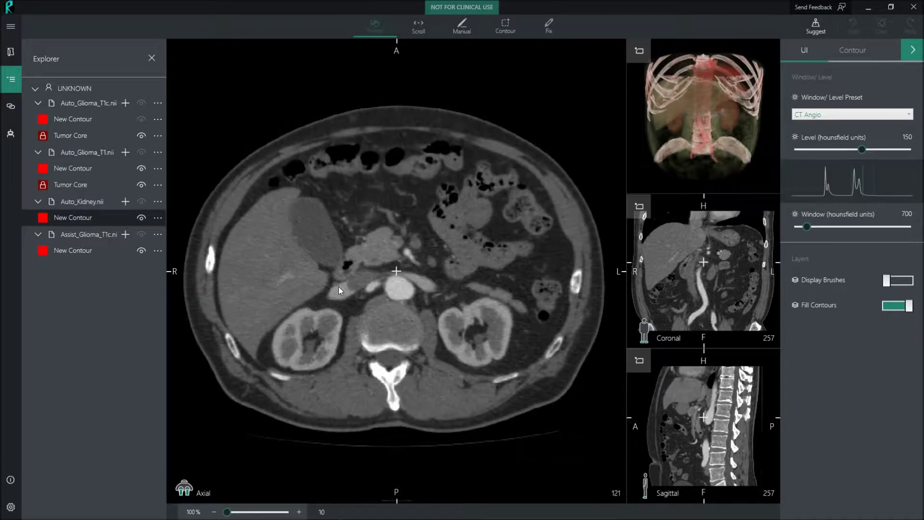
left_click(638, 51)
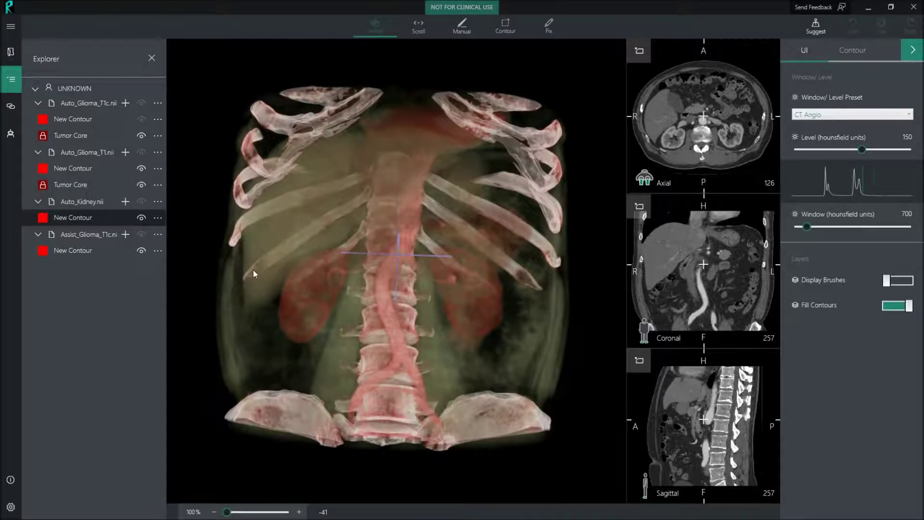
scroll(250, 270, "up", 5)
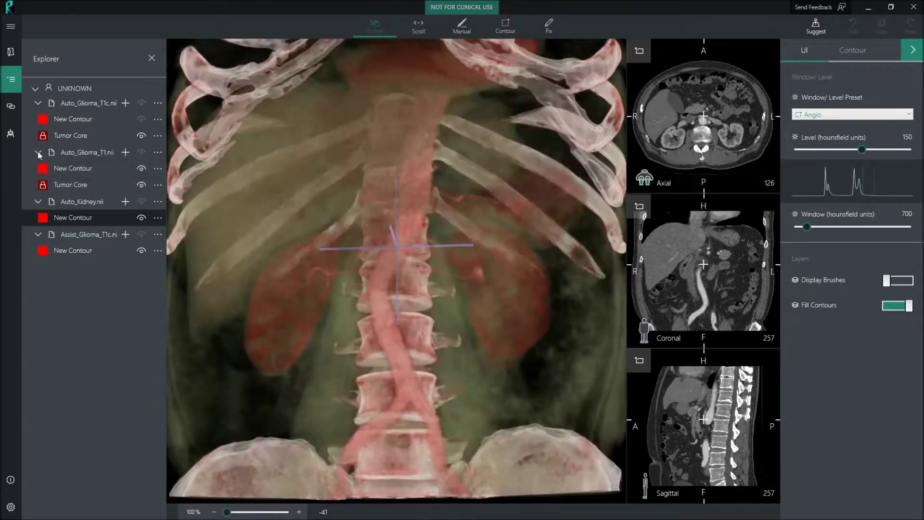
Auto-contour the Right kidney on the Auto_Kidney.nii CT.
left_click(10, 135)
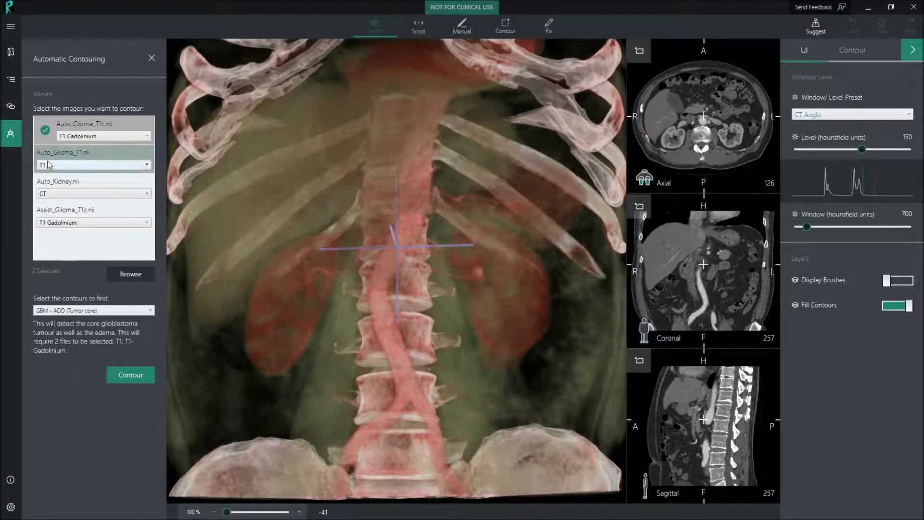
left_click(53, 186)
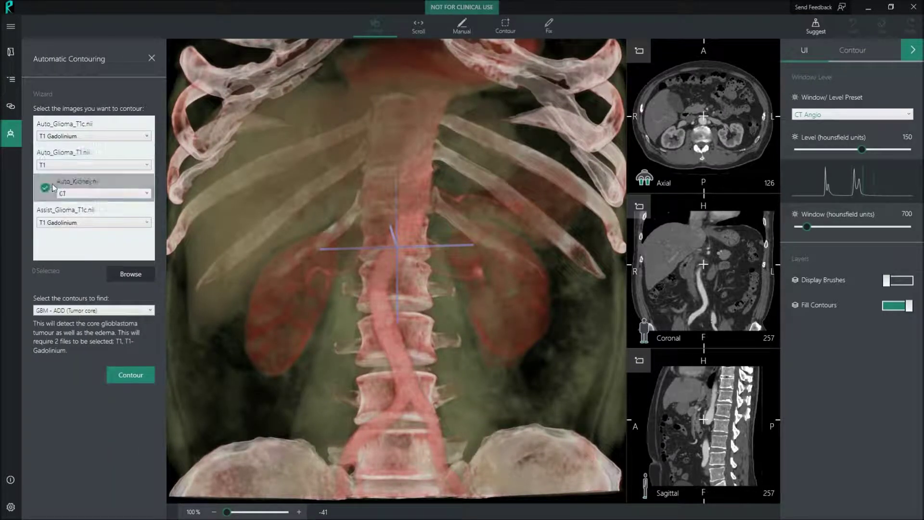
left_click(80, 310)
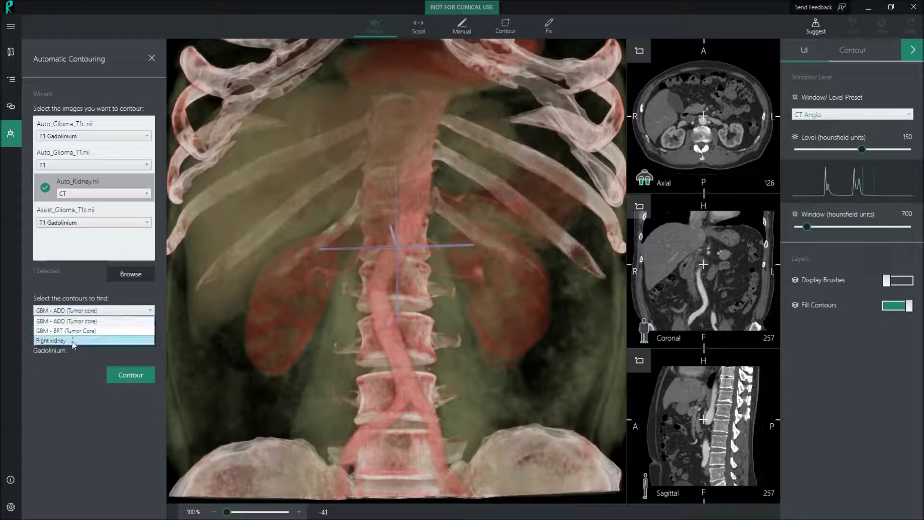
left_click(73, 341)
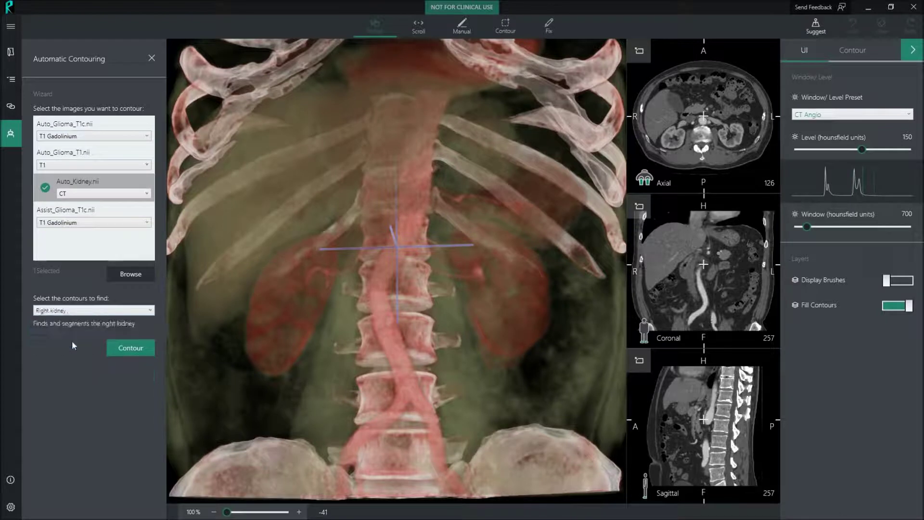
left_click(125, 351)
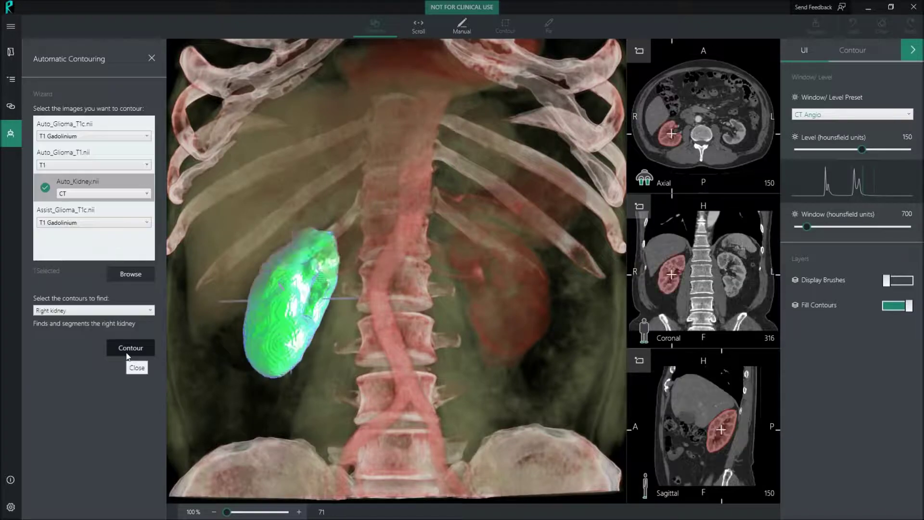
Rotate the 3D render to see the segmented kidney, then select Assist_Glioma_T1c's New Contour.
mouse_move(296, 288)
left_mouse_down()
mouse_move(333, 295)
mouse_move(287, 295)
left_mouse_up()
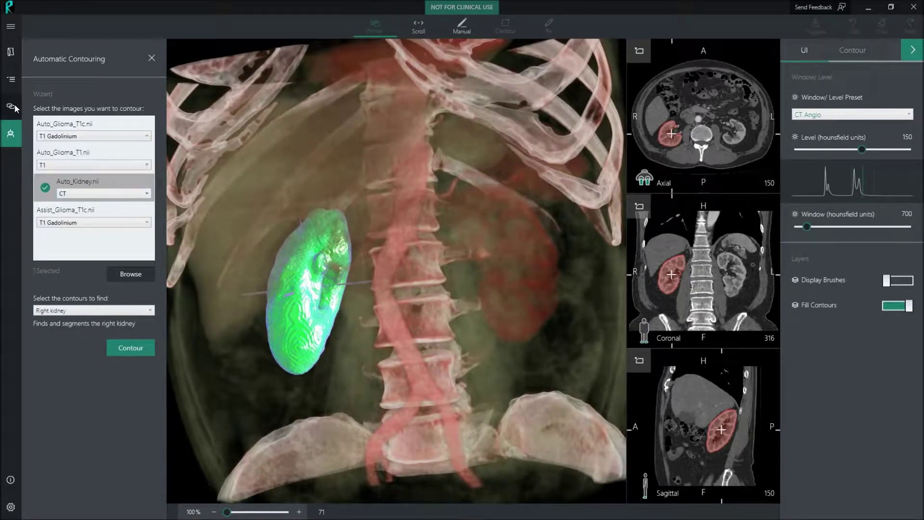
left_click(14, 83)
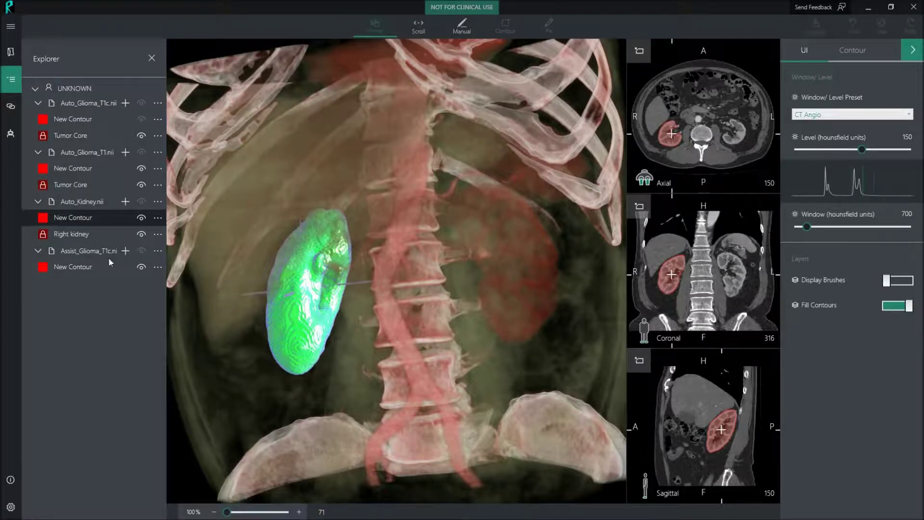
left_click(90, 267)
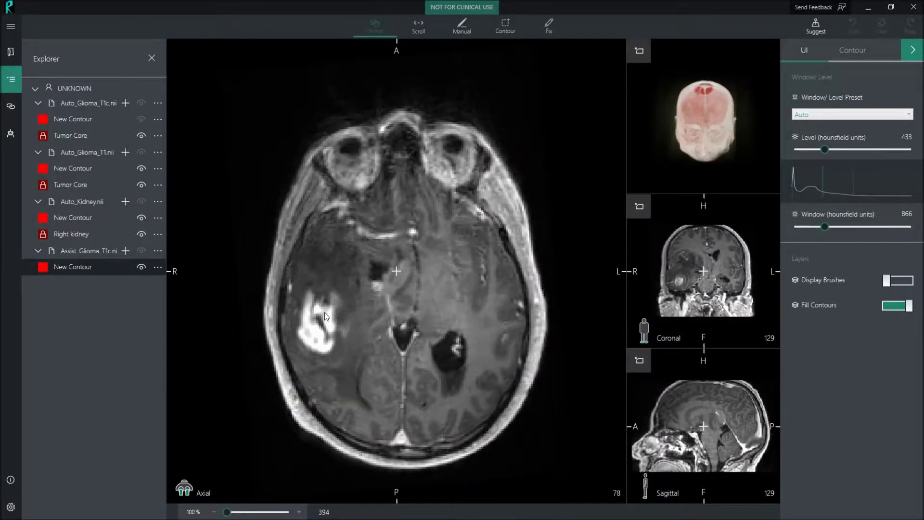
Centre the views on the glioma and zoom and pan the axial image onto it.
scroll(324, 311, "down", 7)
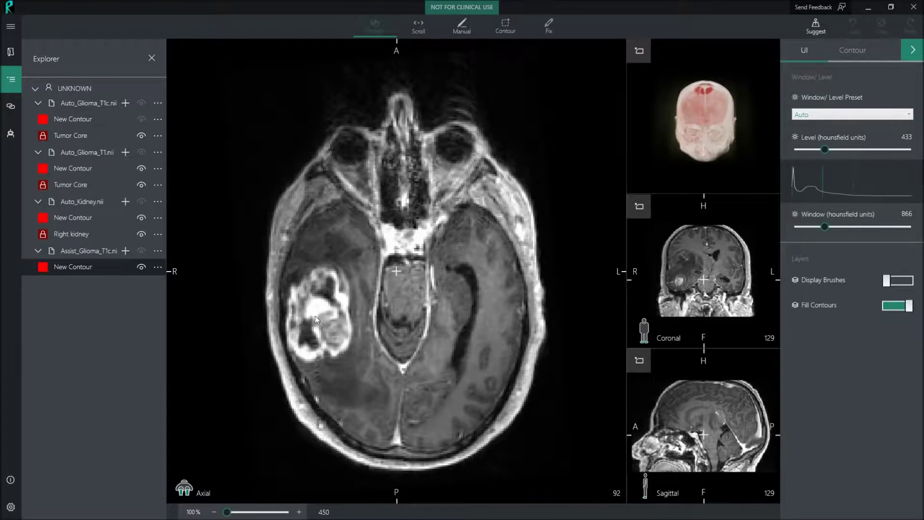
left_click(313, 319)
scroll(323, 322, "up", 5, "ctrl")
left_click_drag(331, 321, 356, 305)
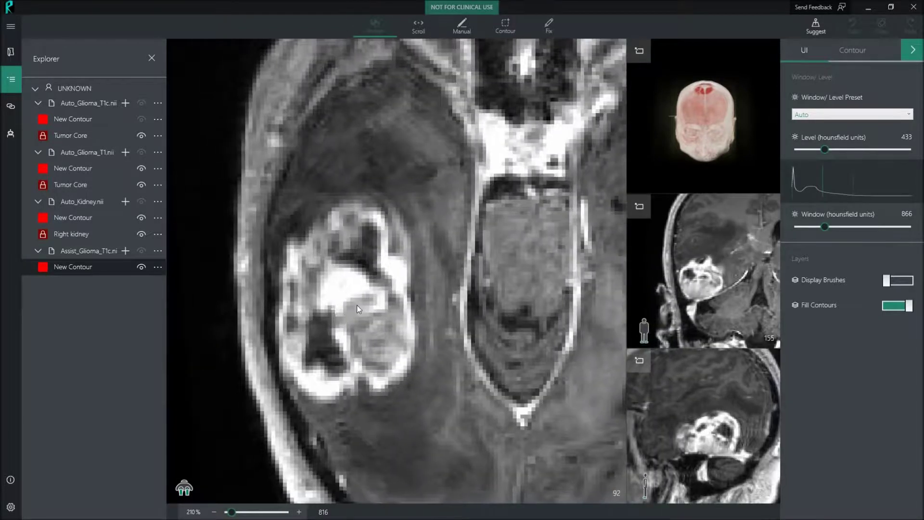
Paint the tumour contour with the brush on the axial slice and a second orientation.
left_click(504, 25)
mouse_move(350, 181)
left_mouse_down()
mouse_move(305, 235)
mouse_move(293, 231)
mouse_move(279, 245)
mouse_move(277, 342)
mouse_move(287, 374)
mouse_move(314, 398)
mouse_move(356, 381)
mouse_move(377, 396)
mouse_move(393, 394)
mouse_move(418, 366)
mouse_move(408, 218)
mouse_move(401, 199)
mouse_move(353, 183)
left_mouse_up()
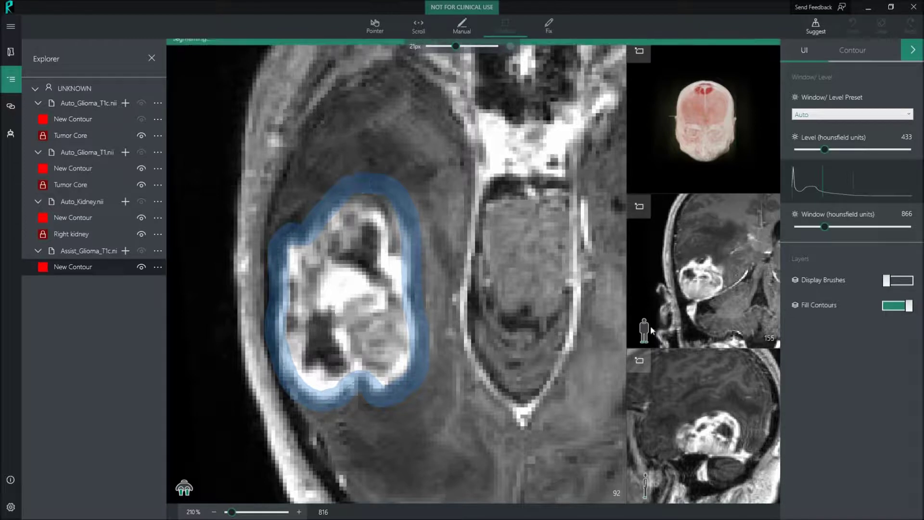
left_click(634, 366)
mouse_move(431, 221)
left_mouse_down()
mouse_move(392, 251)
mouse_move(337, 270)
mouse_move(322, 299)
mouse_move(324, 321)
mouse_move(353, 348)
mouse_move(387, 361)
mouse_move(461, 370)
mouse_move(509, 345)
mouse_move(524, 275)
mouse_move(499, 227)
mouse_move(430, 217)
left_mouse_up()
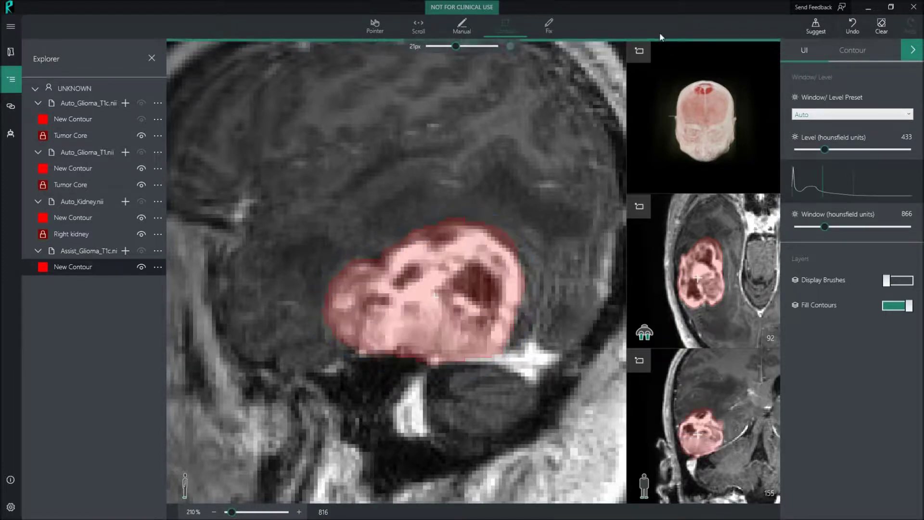
Bring the 3D head into the main view and zoom in on the green tumour volume.
left_click(646, 52)
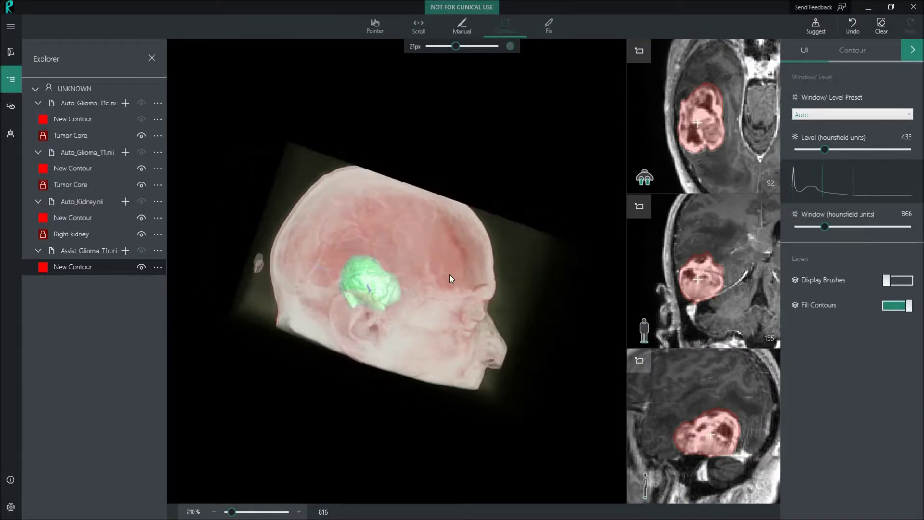
scroll(339, 271, "up", 3)
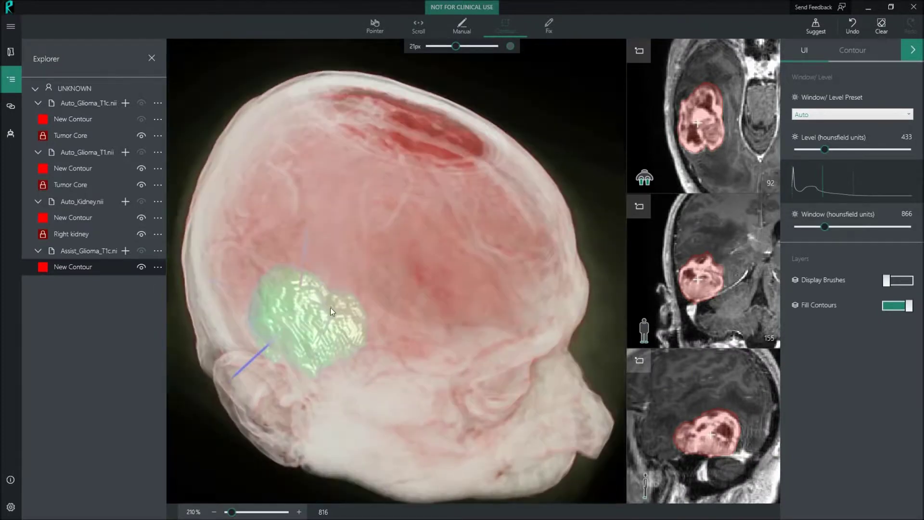
scroll(317, 327, "up", 1)
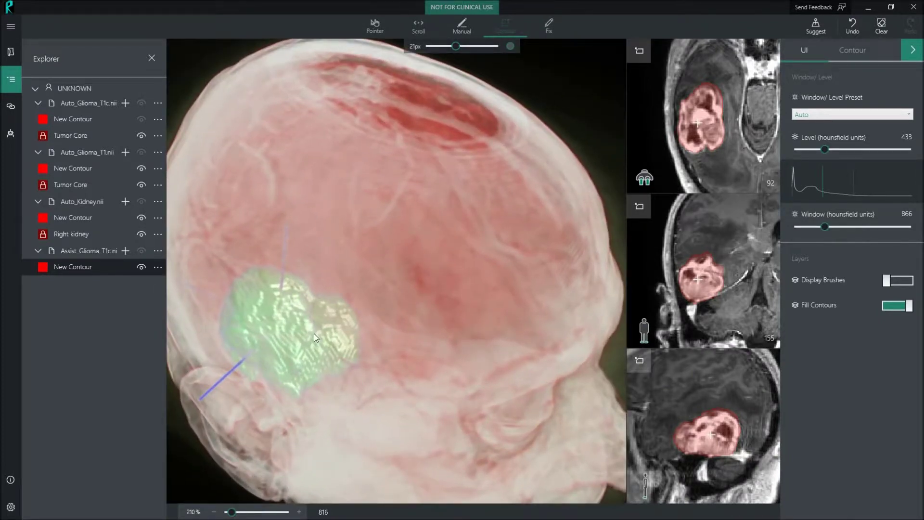